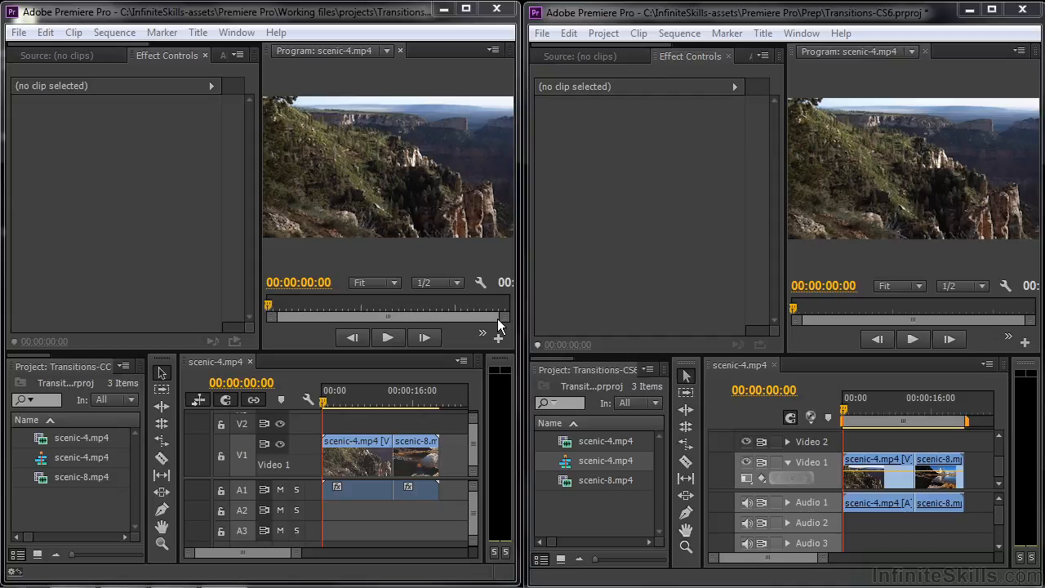
Step: In the Transitions-CS6 project, add Cross Dissolve transitions at the start of scenic-4, the cut between the clips and the end of scenic-8
left_click(647, 347)
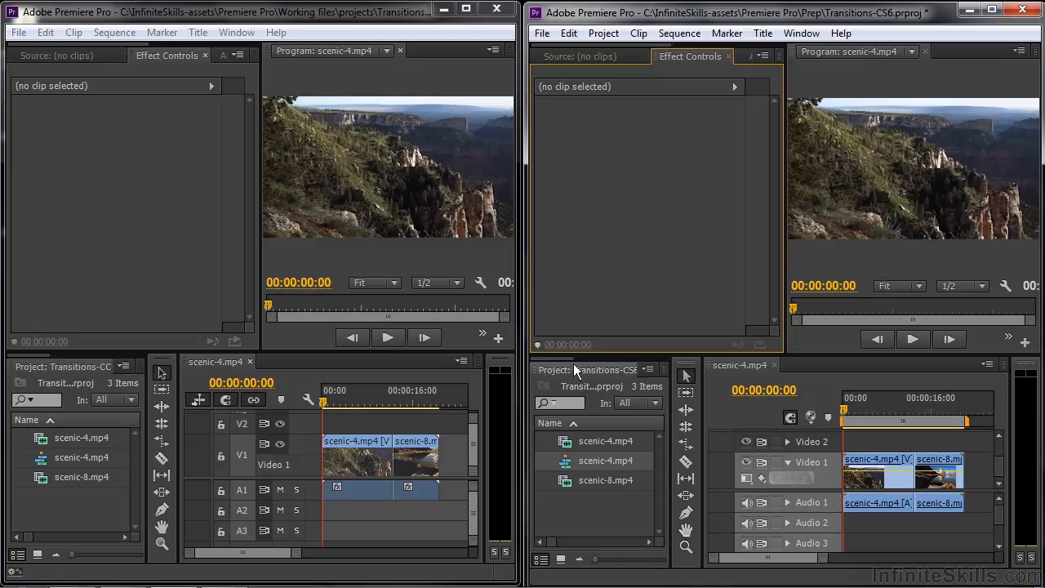
left_click_drag(558, 360, 611, 361)
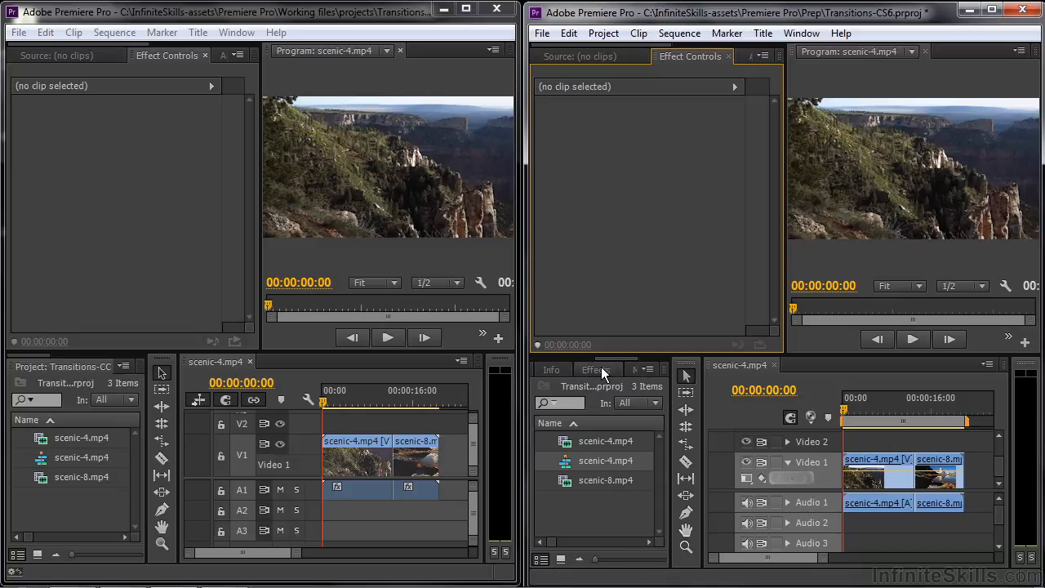
left_click(601, 369)
left_click(541, 477)
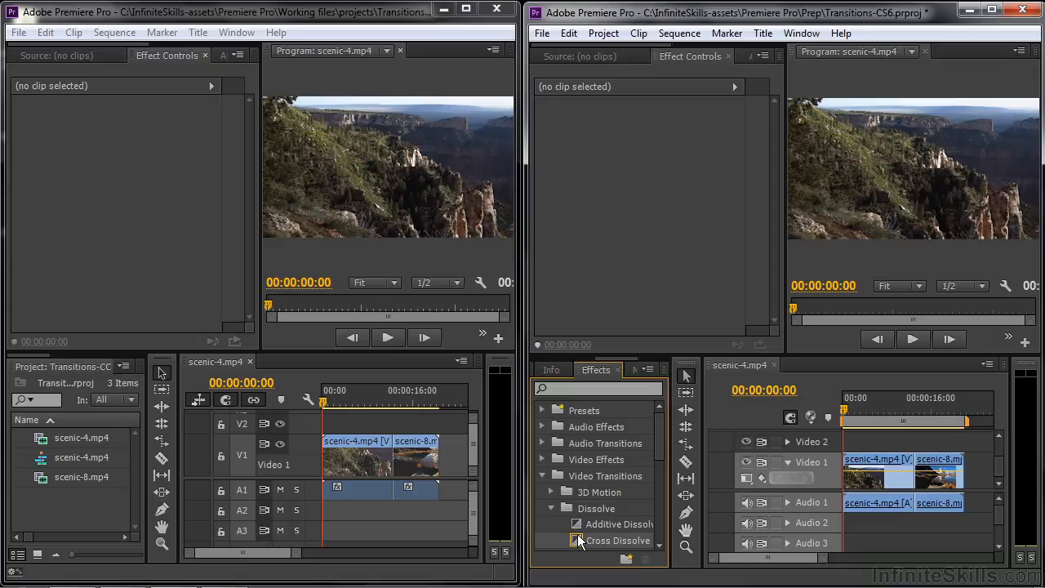
left_click_drag(578, 542, 850, 465)
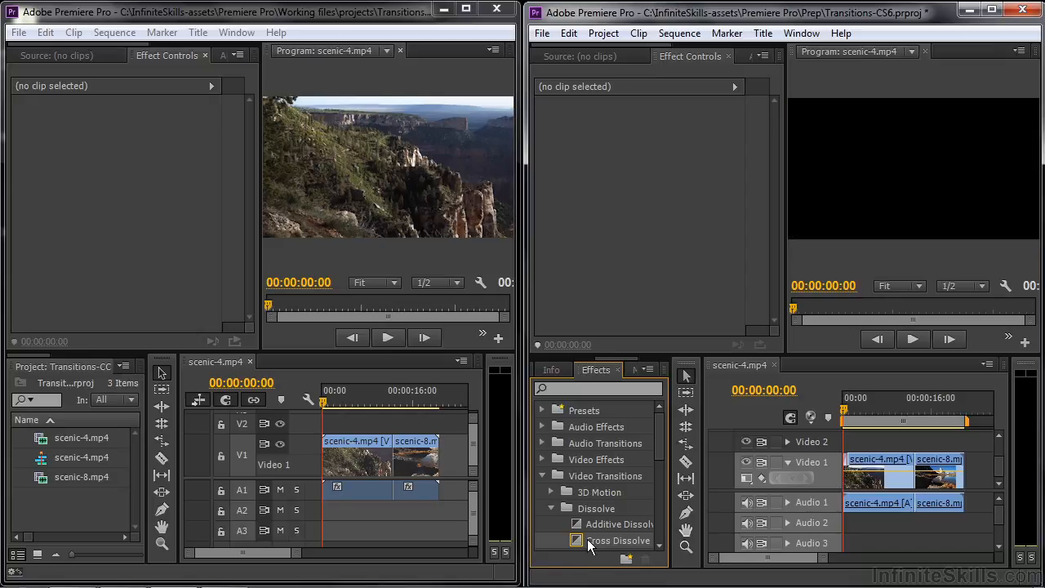
mouse_move(588, 541)
left_mouse_down()
mouse_move(658, 535)
mouse_move(918, 471)
left_mouse_up()
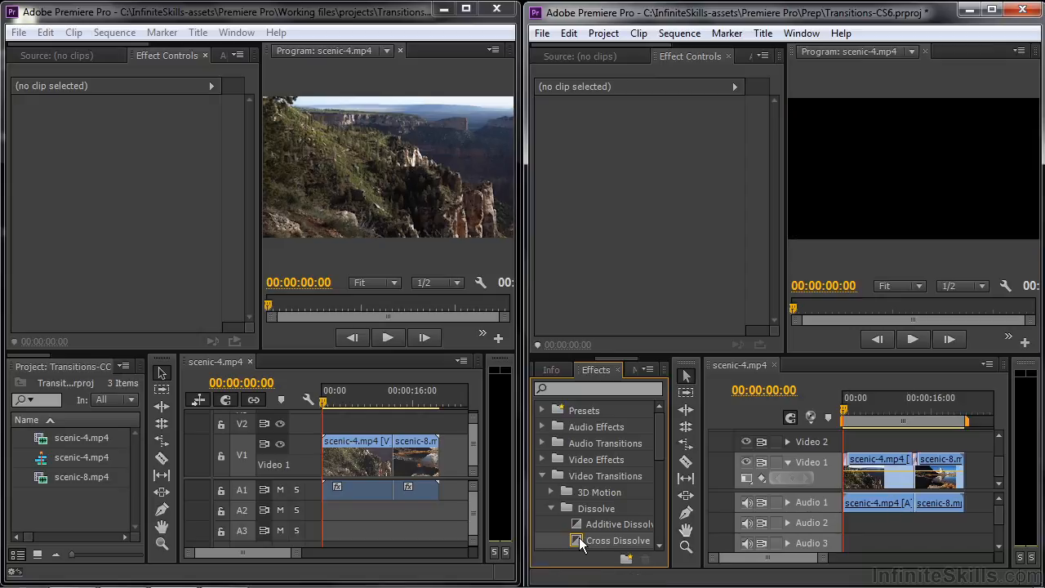
mouse_move(580, 544)
left_mouse_down()
mouse_move(912, 469)
mouse_move(960, 461)
mouse_move(969, 469)
left_mouse_up()
Step: Switch to the Transitions-CC project and apply Cross Dissolve to the start of scenic-4, the clip junction and the end of scenic-8
left_click_drag(40, 354, 102, 349)
left_click(82, 369)
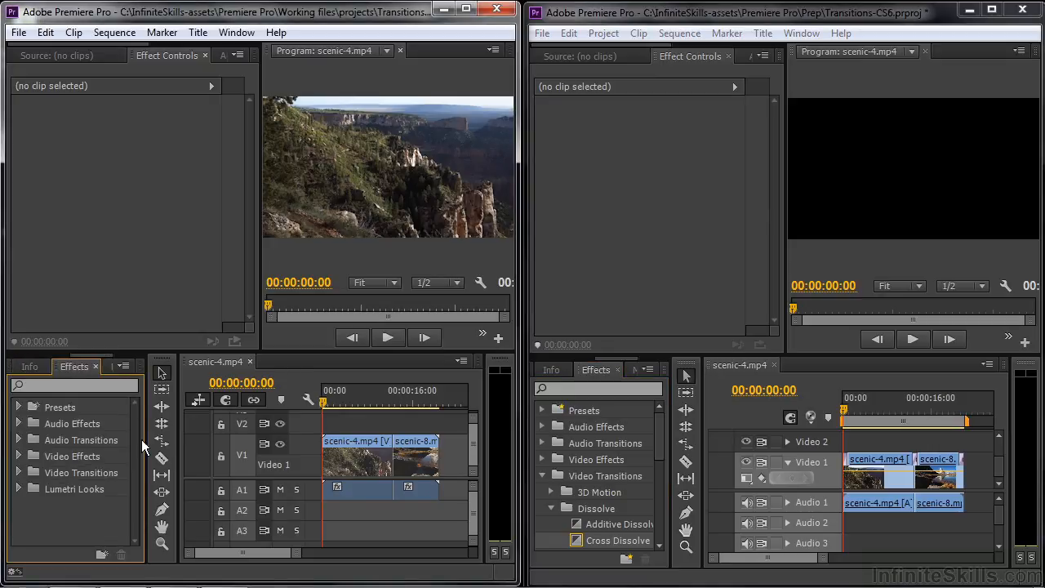
left_click(18, 472)
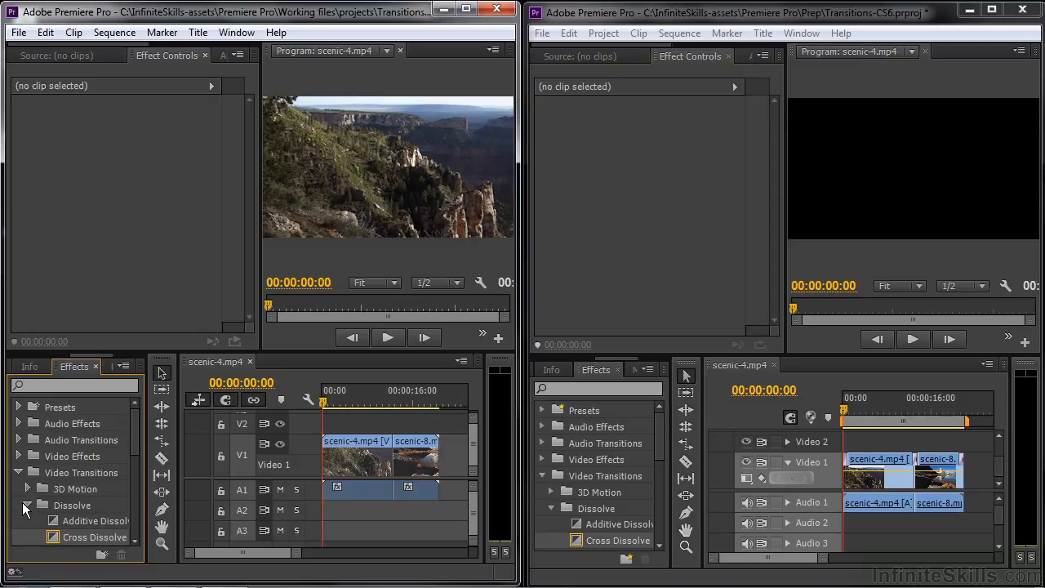
left_click_drag(54, 537, 328, 459)
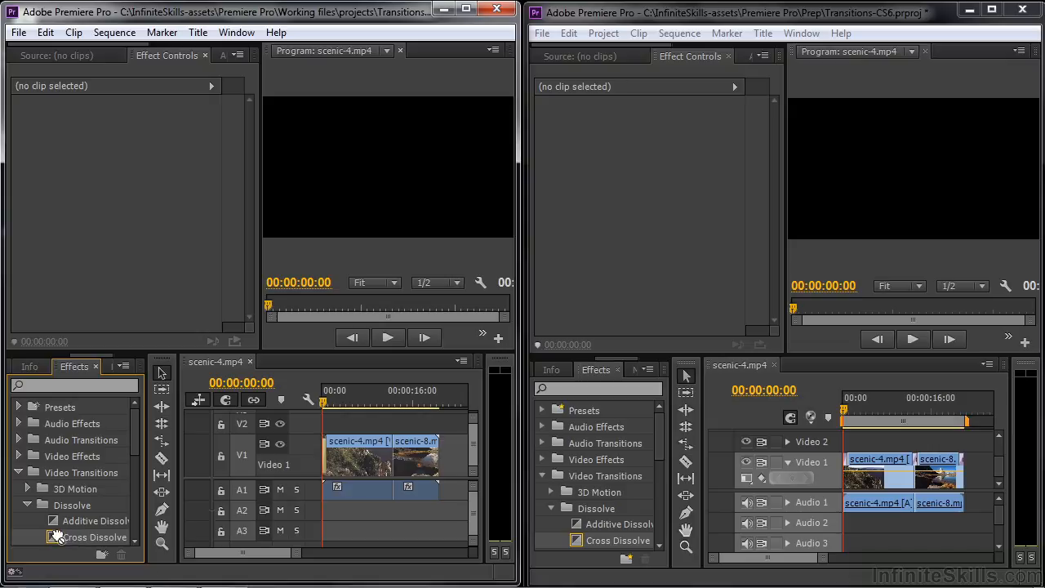
left_click_drag(57, 535, 393, 454)
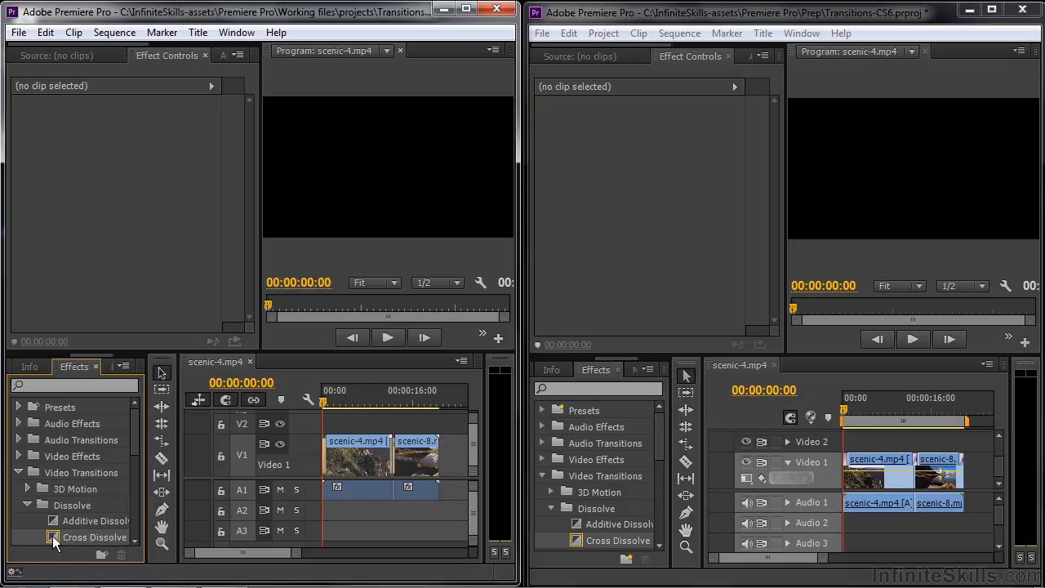
left_click_drag(54, 539, 436, 458)
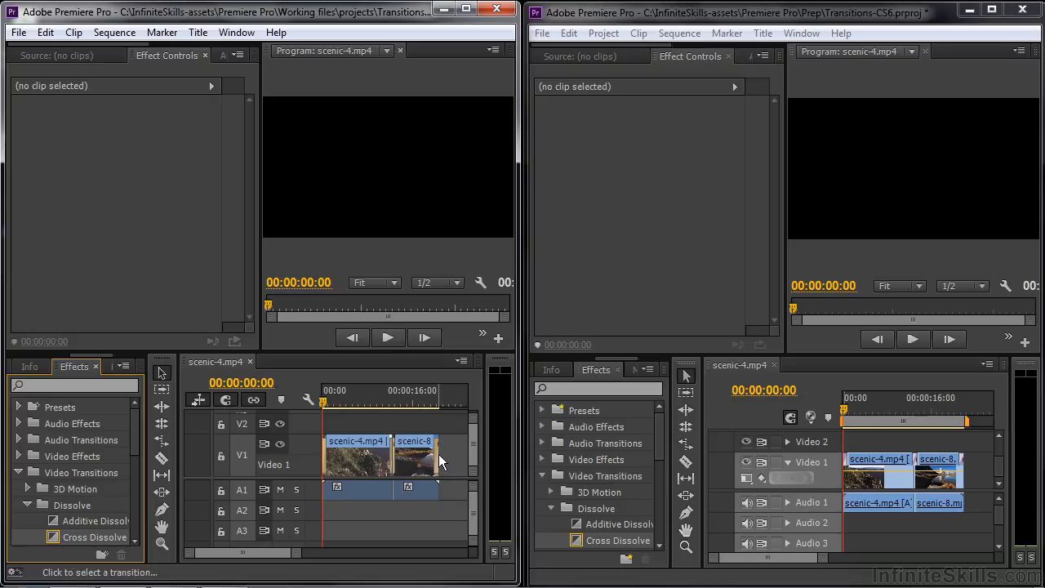
mouse_move(439, 454)
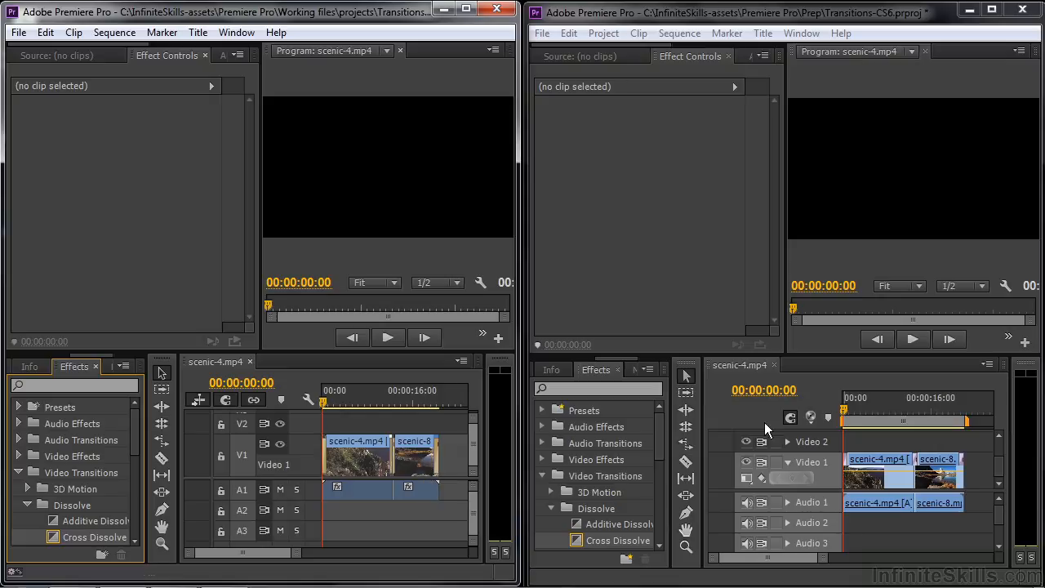
Step: Switch to the CS6 project and lengthen the opening Cross Dissolve on scenic-4 to about 00:00:01:16
left_click(822, 379)
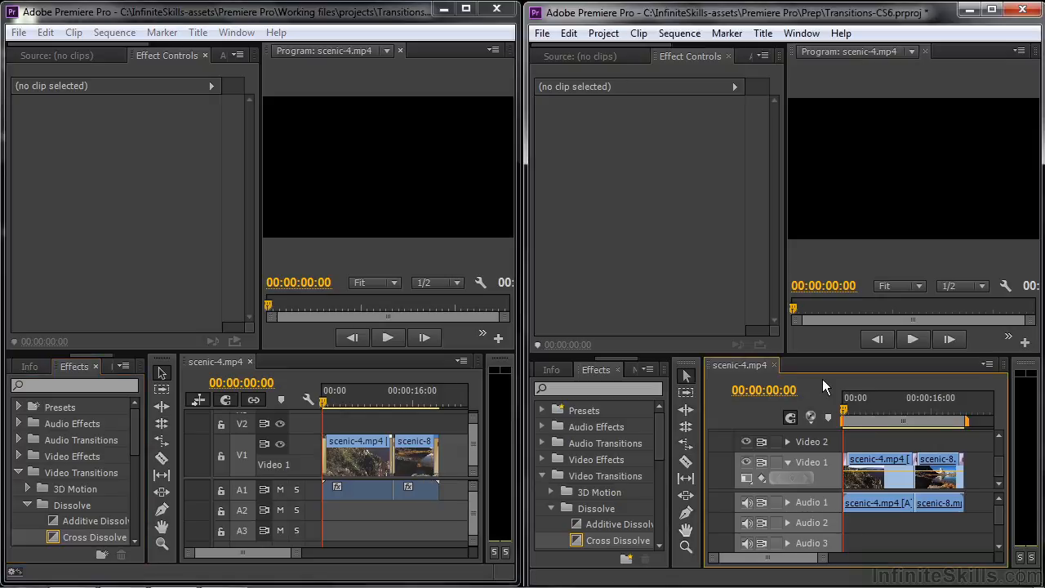
key("equal")
key("equal")
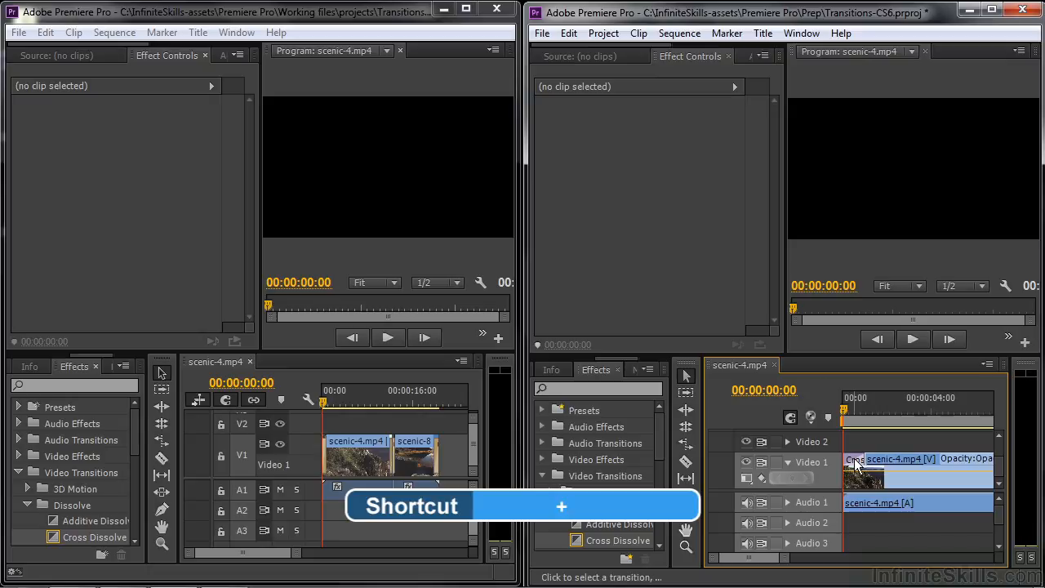
left_click(856, 464)
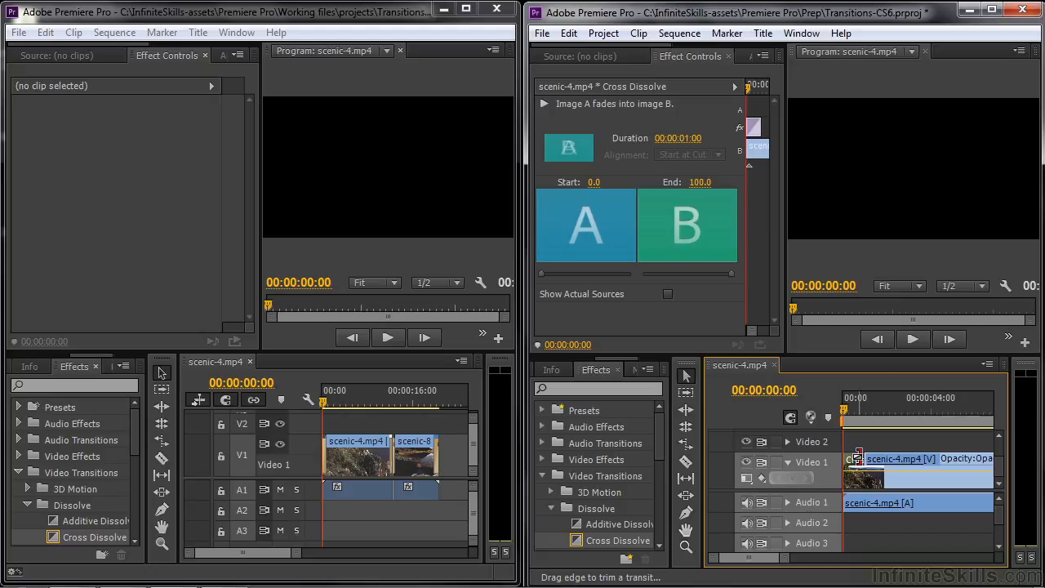
mouse_move(858, 457)
left_mouse_down()
mouse_move(890, 458)
mouse_move(875, 458)
left_mouse_up()
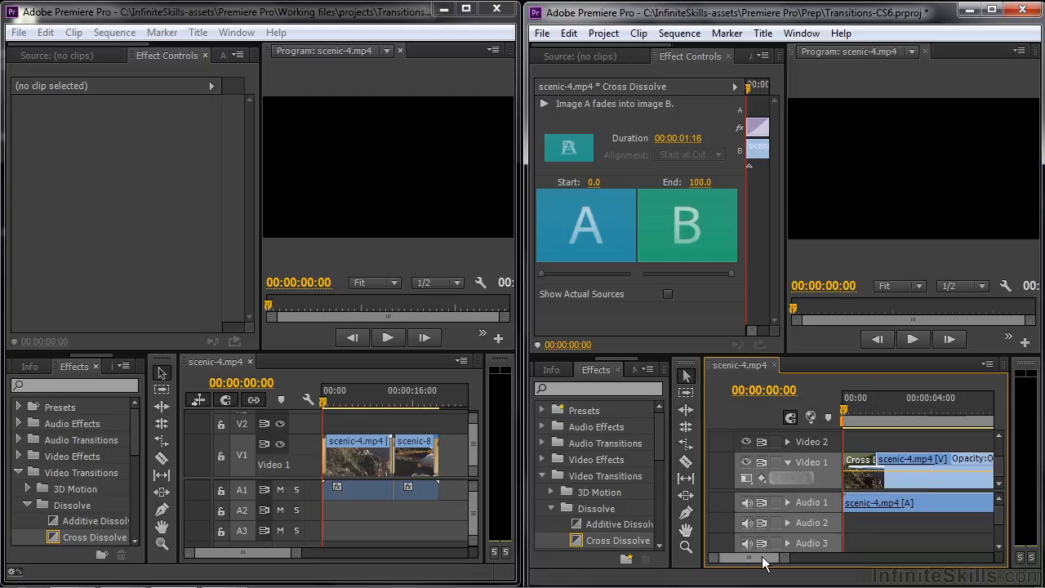
Step: Extend the Cross Dissolve between the clips to about 00:00:03:14 and the one at the end of scenic-8 to about 00:00:01:04
scroll(766, 562, "down", 5)
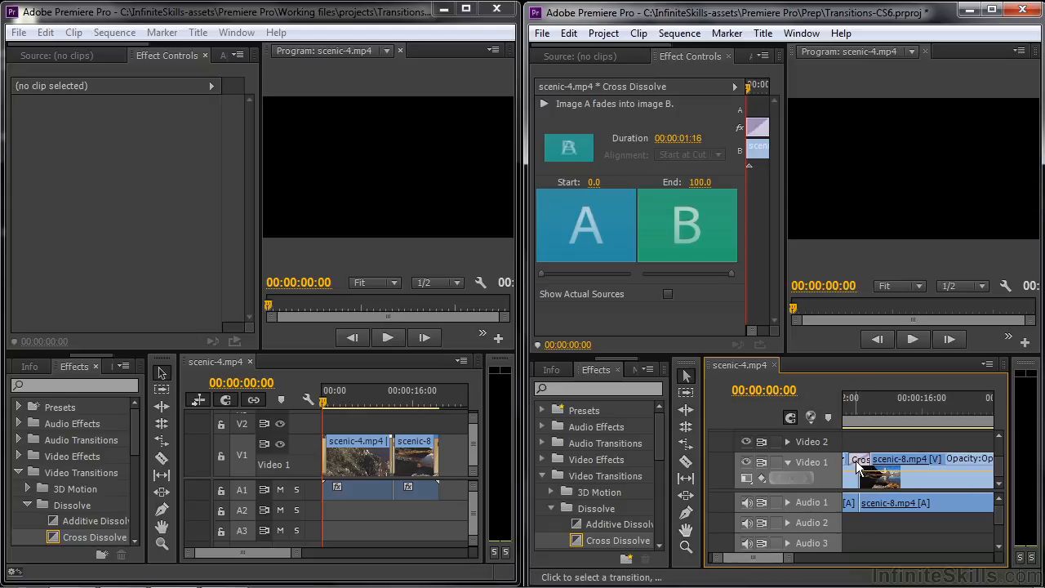
left_click_drag(857, 467, 874, 480)
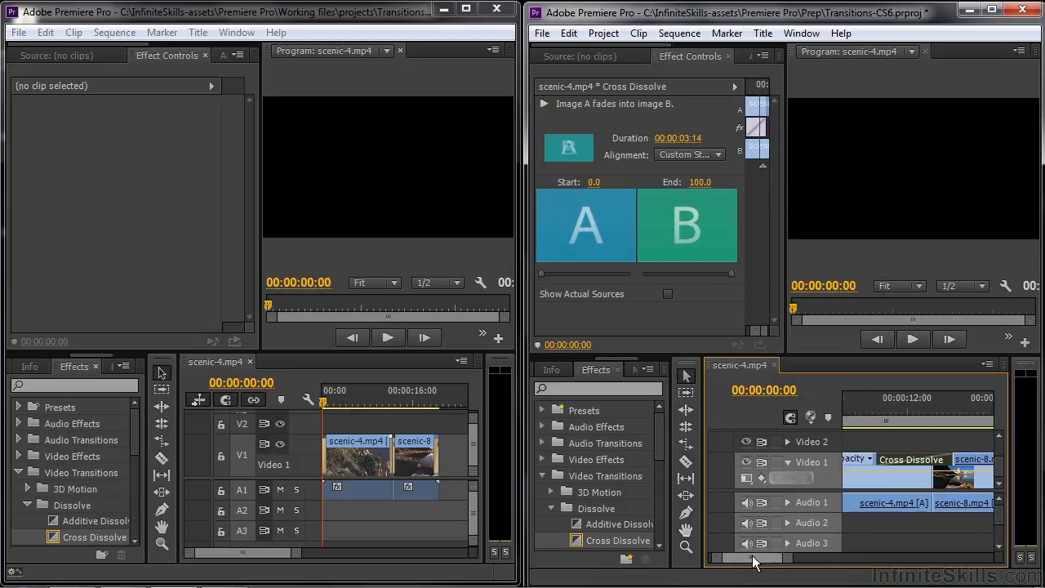
scroll(757, 562, "down", 5)
scroll(758, 562, "up", 2)
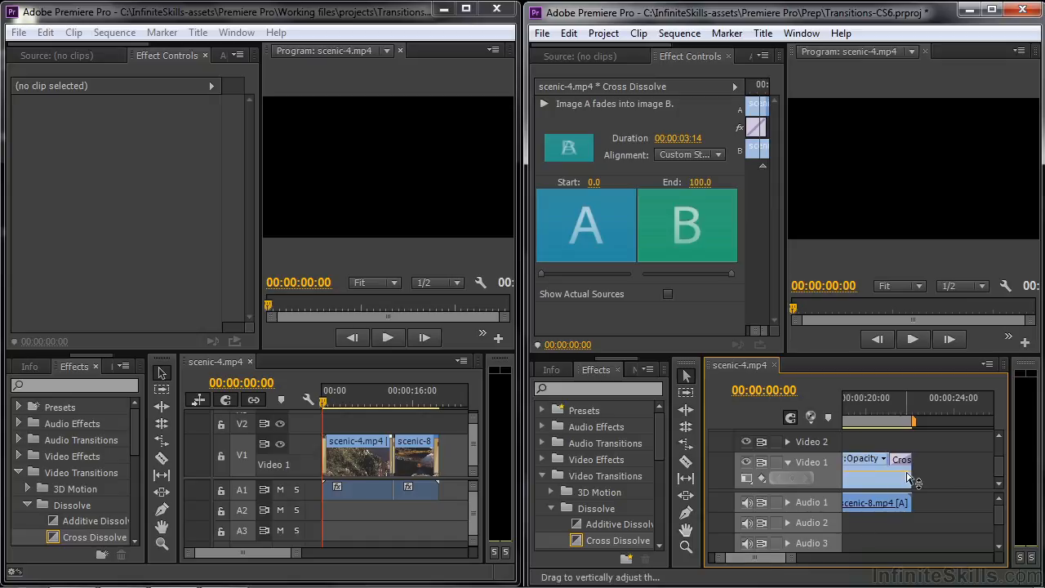
left_click_drag(896, 458, 885, 457)
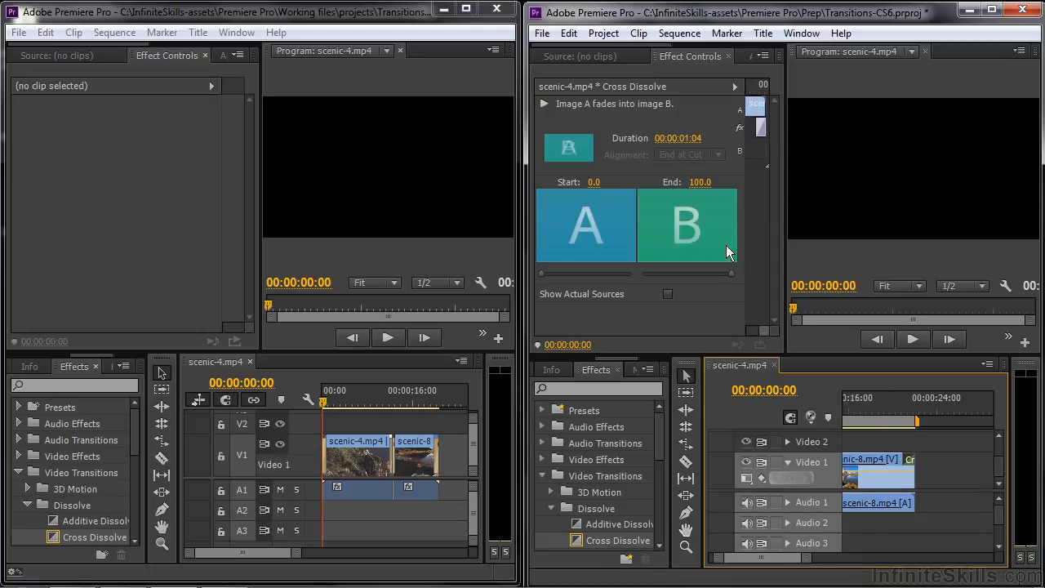
left_click(877, 483)
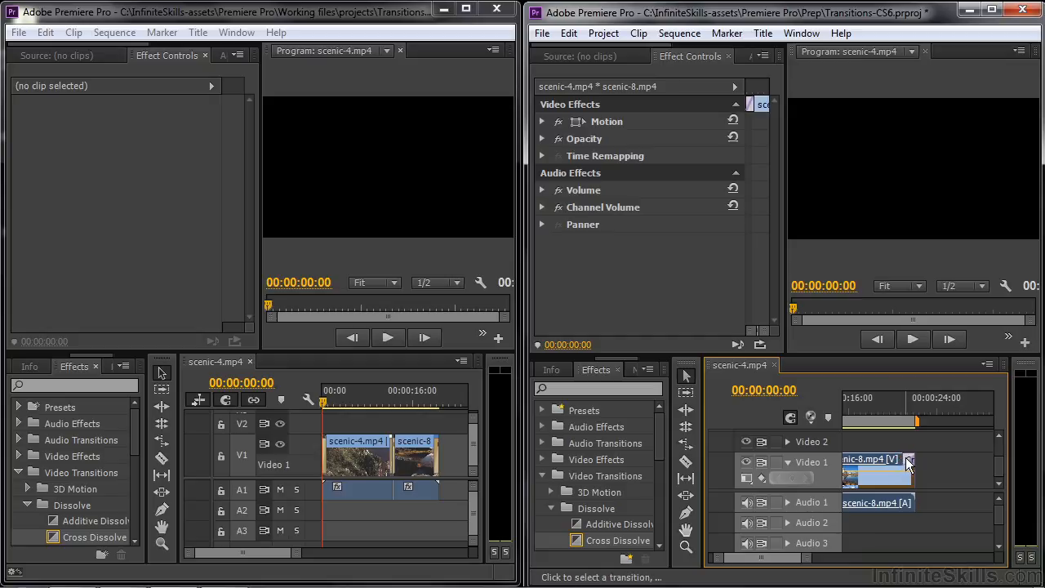
left_click(908, 464)
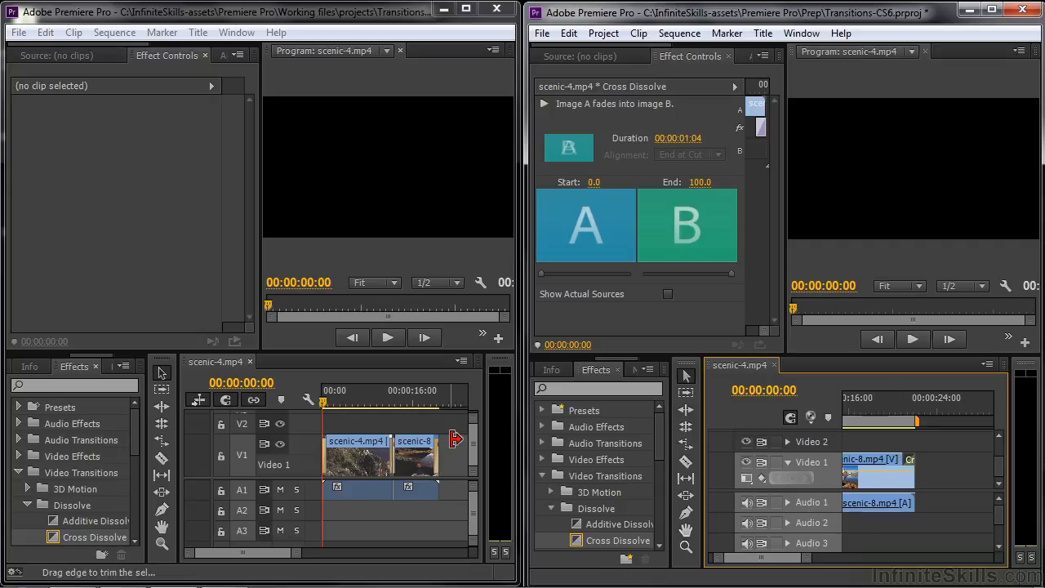
Step: Switch to the CC project and lengthen the opening Cross Dissolve on scenic-4 to about 00:00:01:04
left_click(307, 381)
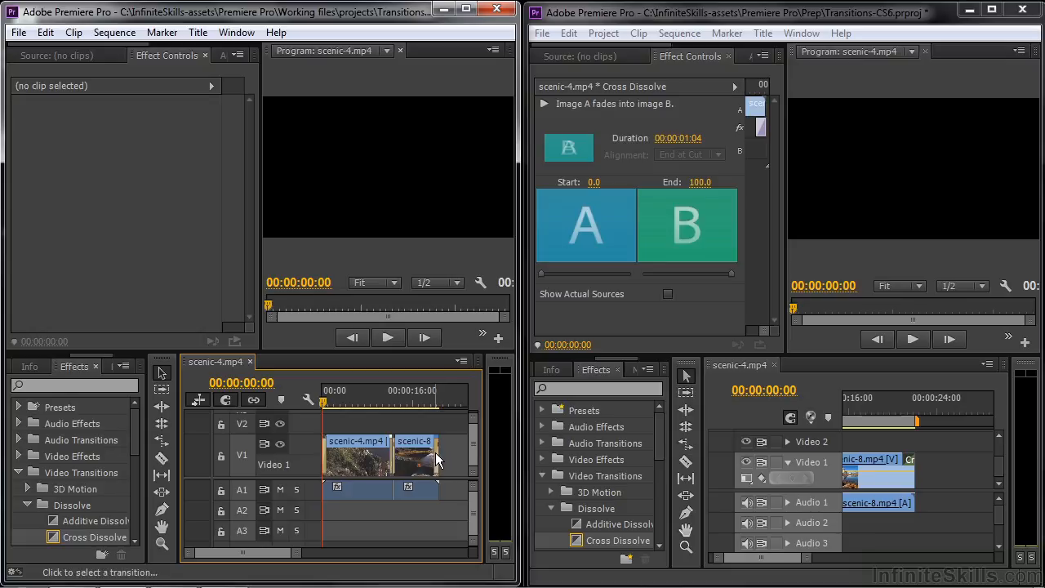
left_click(435, 457)
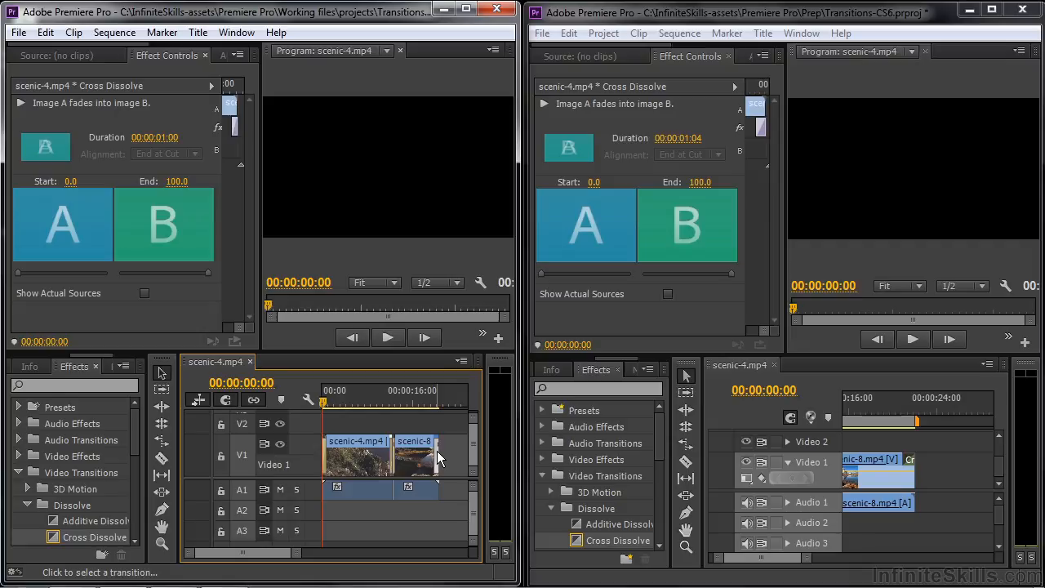
mouse_move(356, 443)
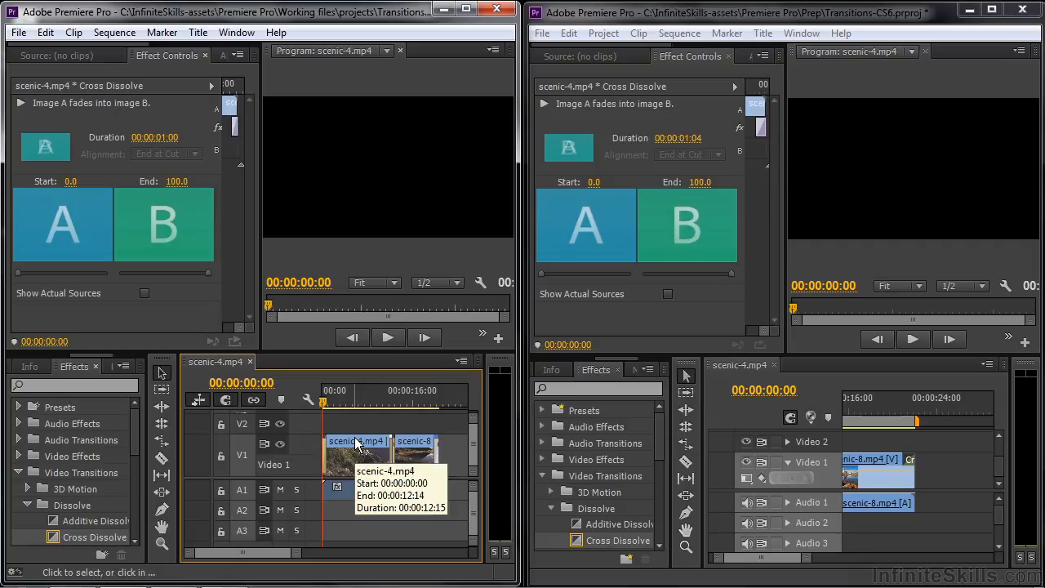
key("equal")
key("equal")
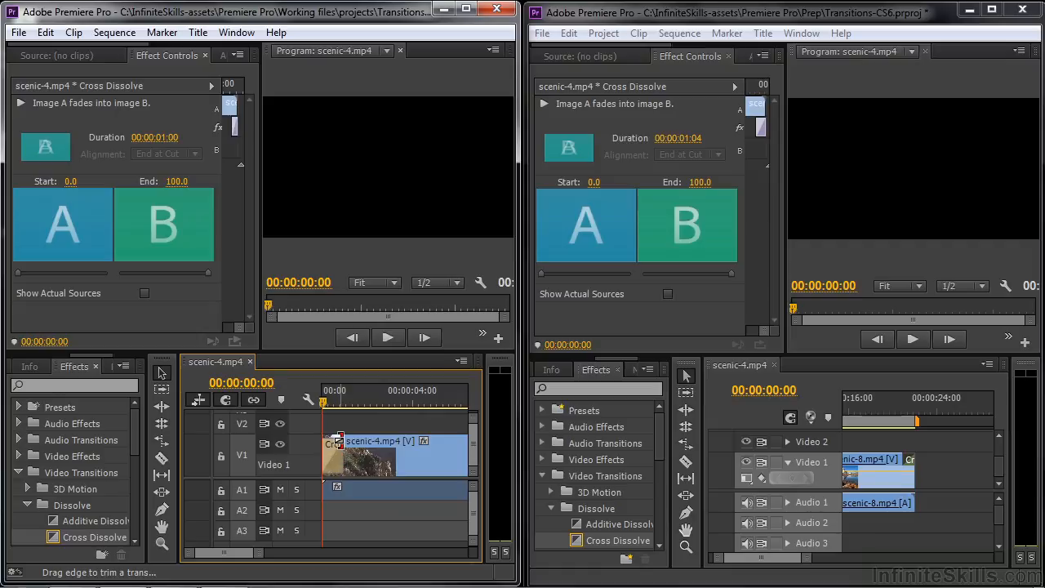
mouse_move(339, 447)
left_mouse_down()
mouse_move(365, 460)
mouse_move(336, 464)
mouse_move(355, 466)
mouse_move(346, 465)
left_mouse_up()
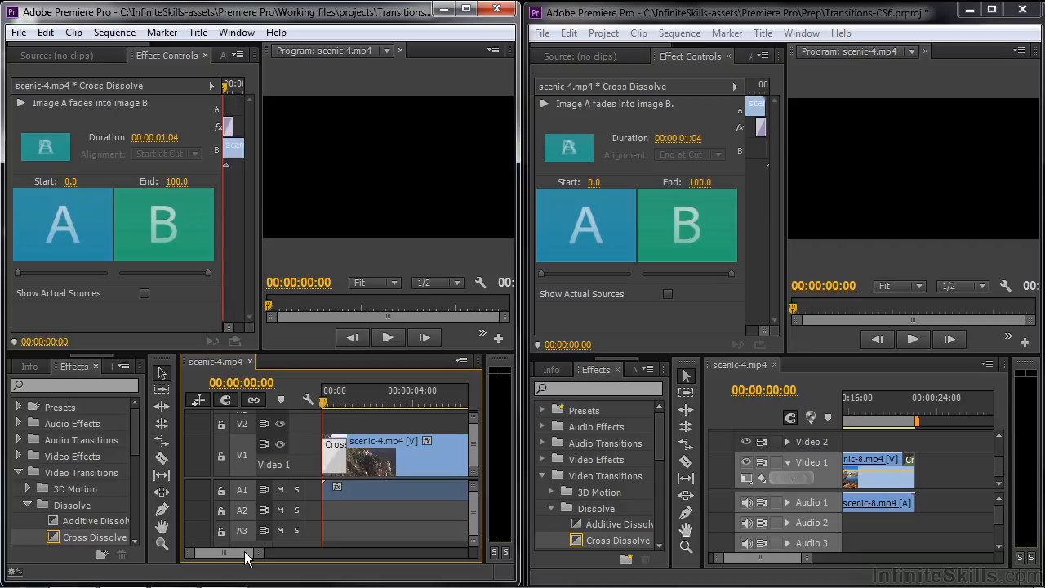
Step: Lengthen the Cross Dissolve between the clips to about 00:00:02:00 and the closing one on scenic-8 to about 00:00:01:17
scroll(245, 558, "down", 5)
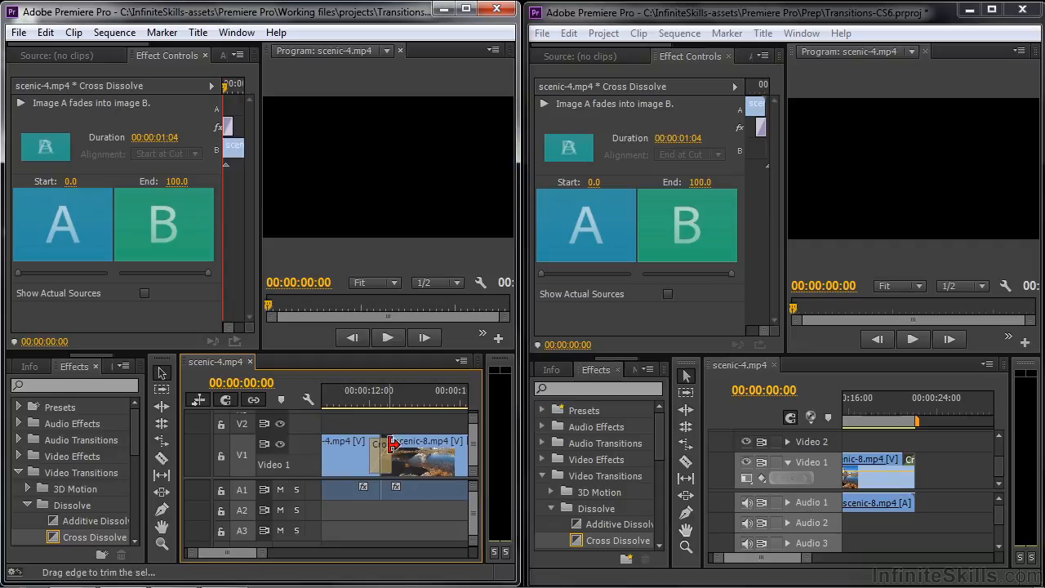
mouse_move(375, 453)
left_mouse_down()
mouse_move(360, 454)
mouse_move(374, 464)
mouse_move(364, 462)
left_mouse_up()
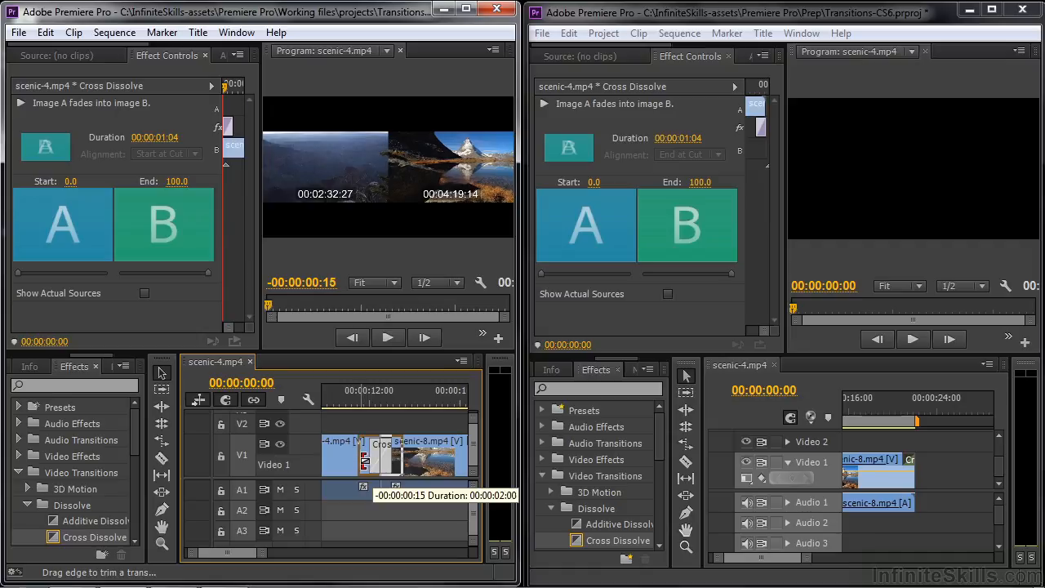
left_click_drag(235, 553, 238, 552)
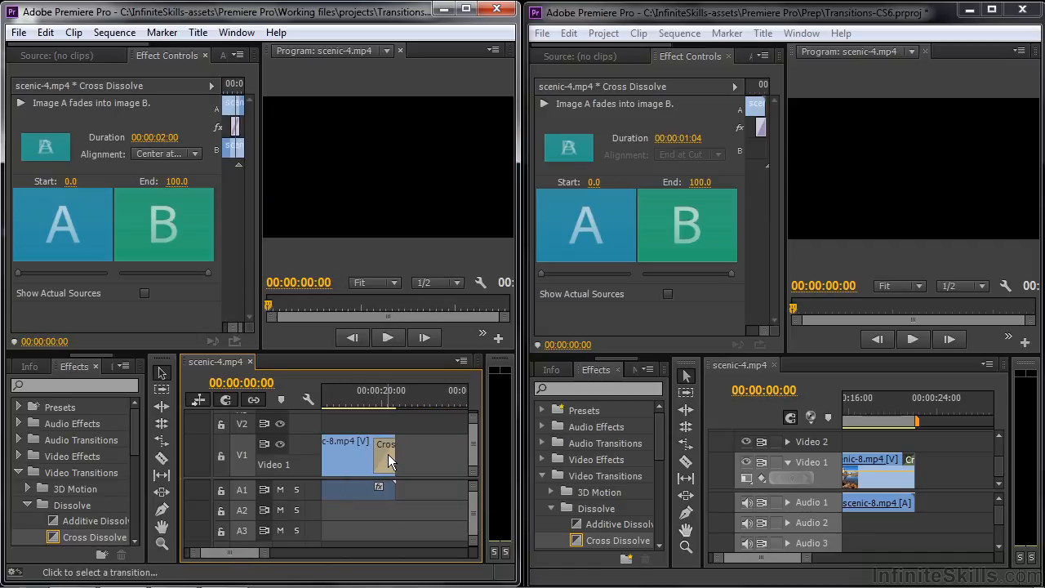
left_click_drag(375, 458, 364, 458)
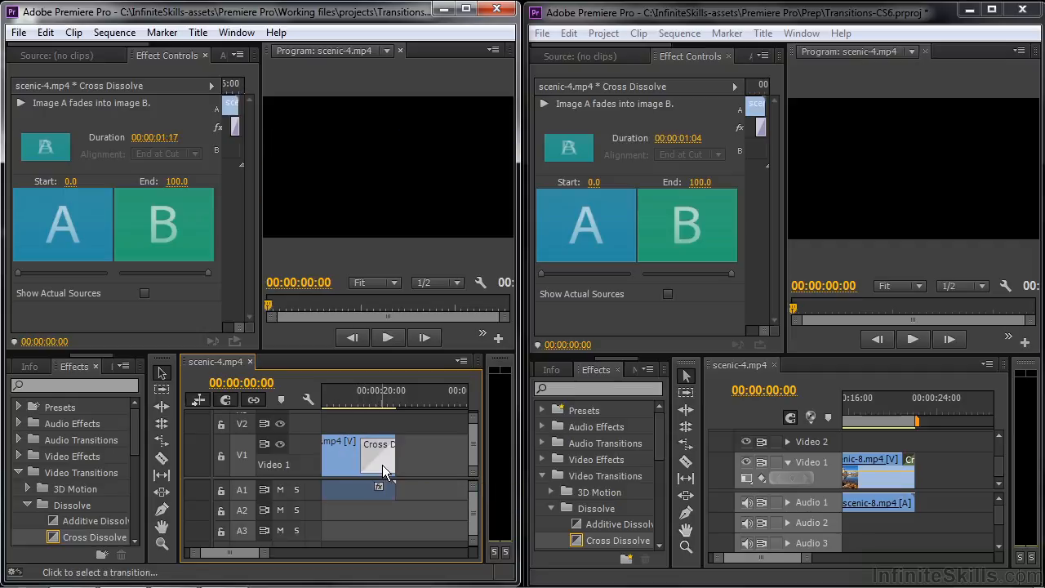
Step: Compare the effect settings of the scenic-8 clip with those of its closing Cross Dissolve, and inspect the transition's timing
left_click(339, 460)
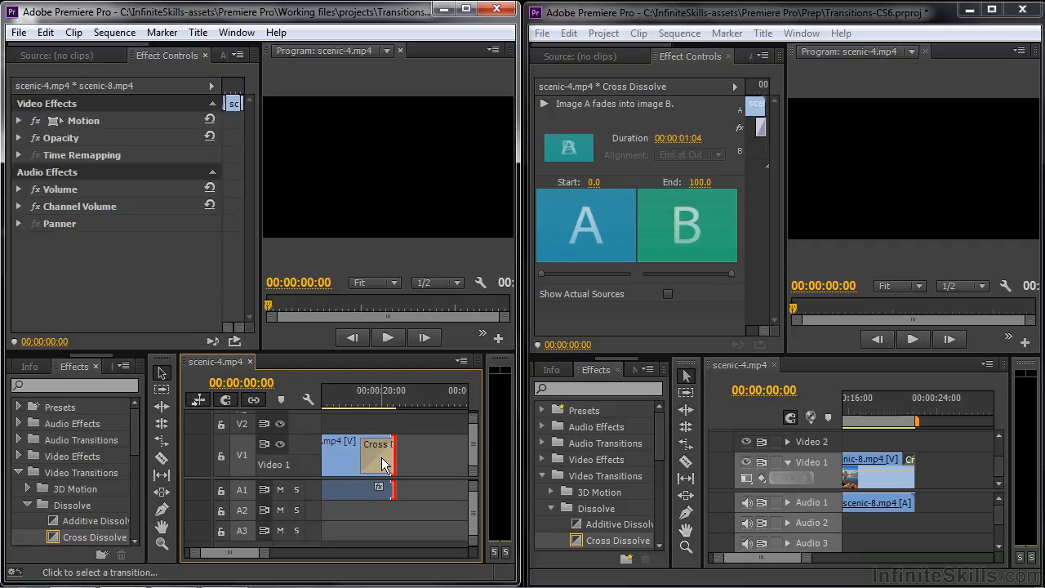
left_click(381, 457)
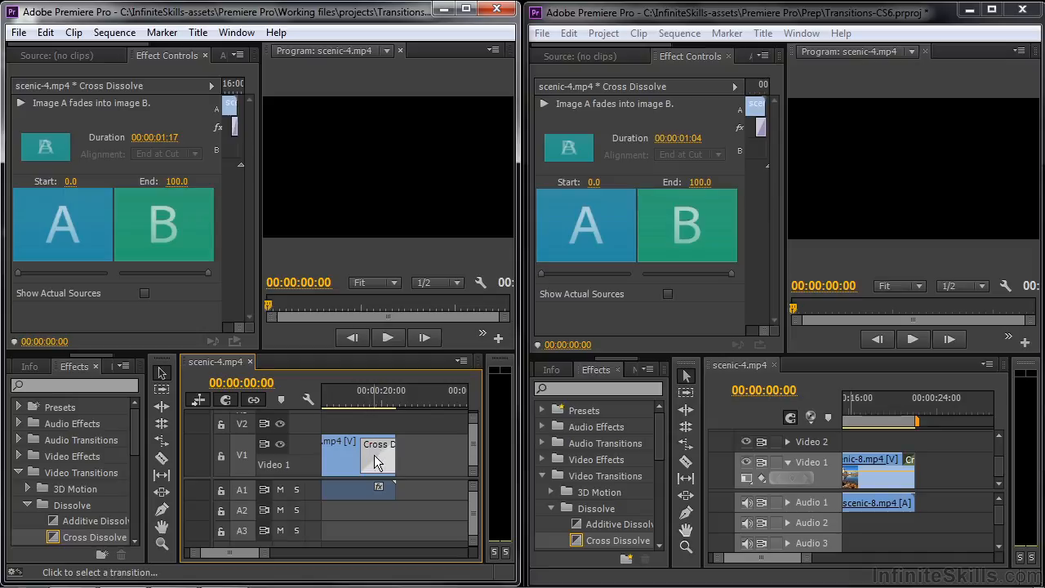
mouse_move(375, 457)
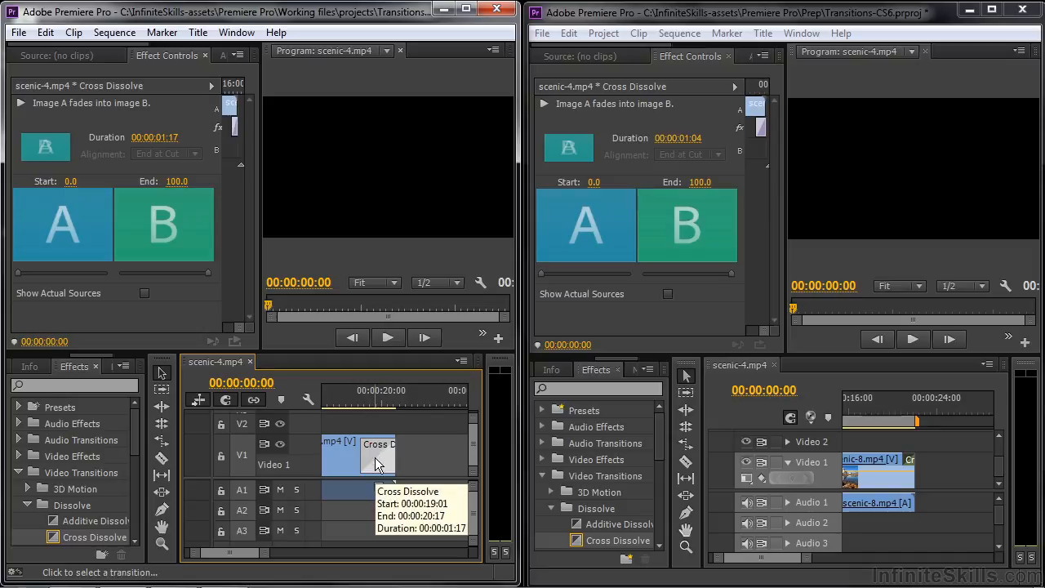